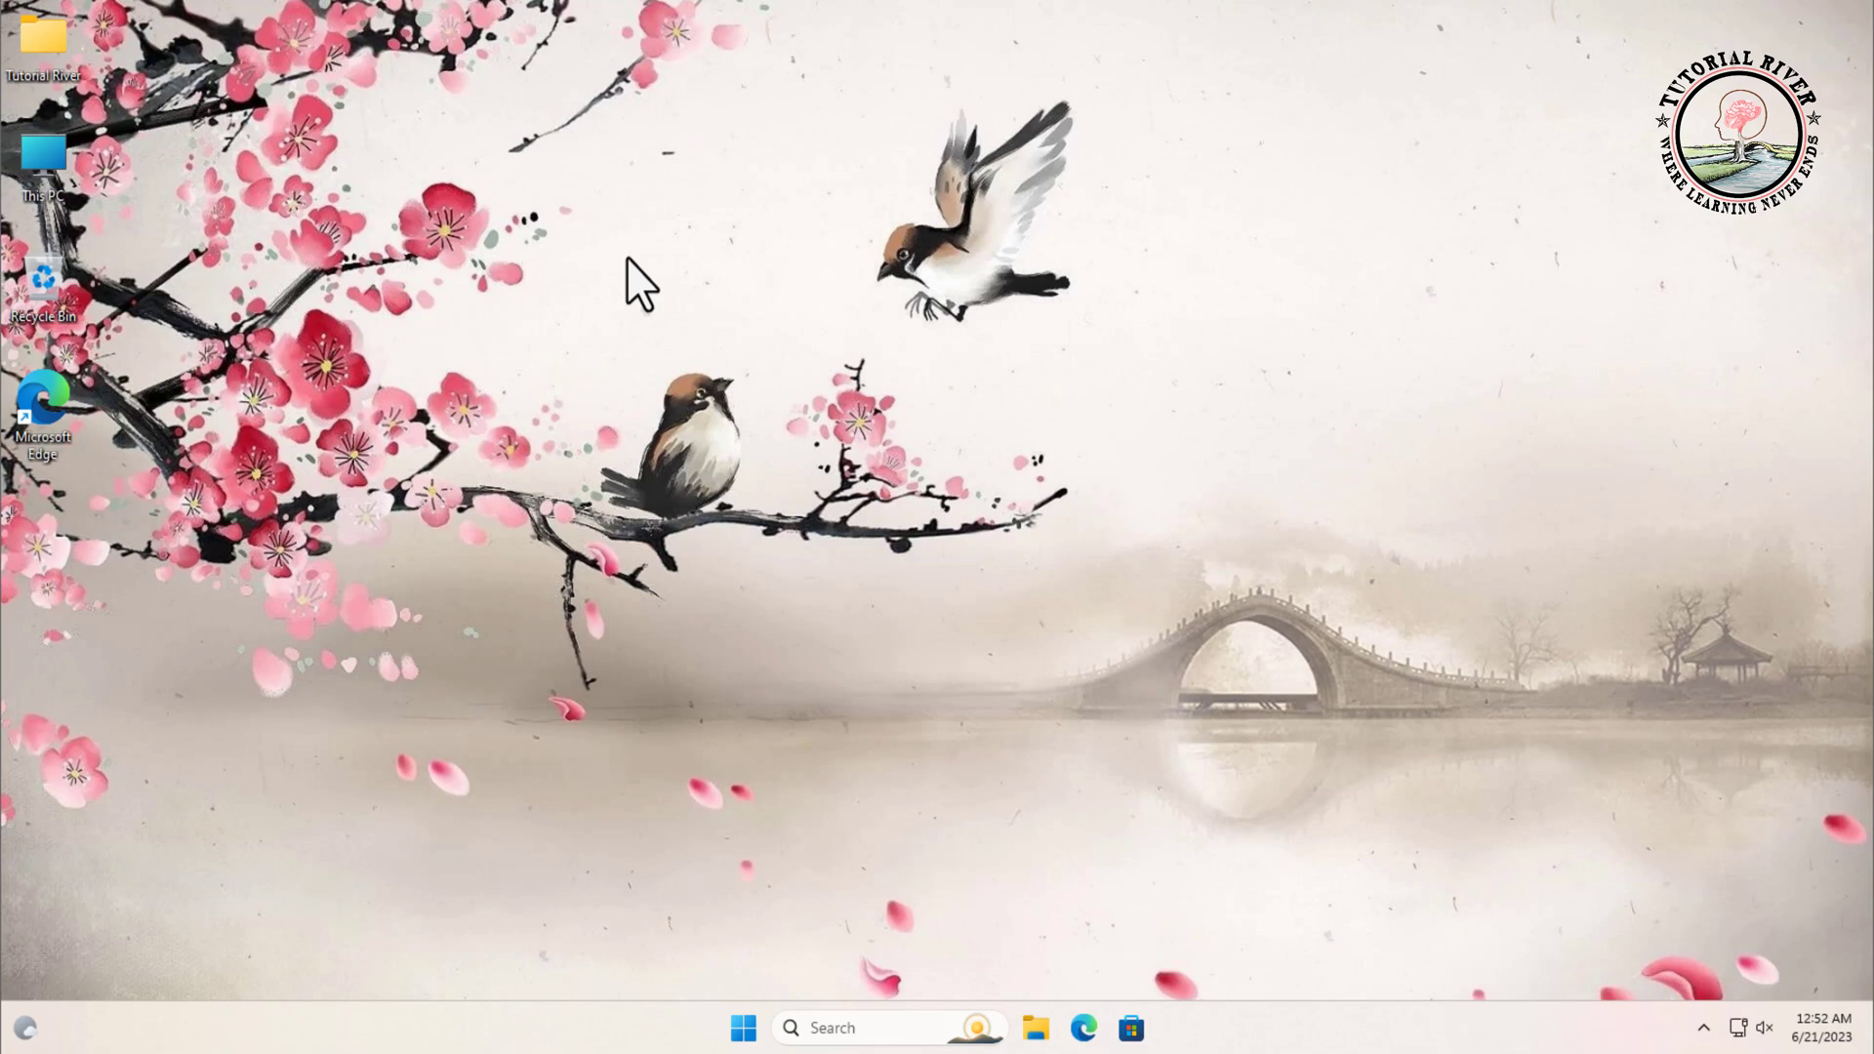
# - Reach the Accounts page in Settings with the Microsoft account panel collapsed
pyautogui.click(743, 1029)
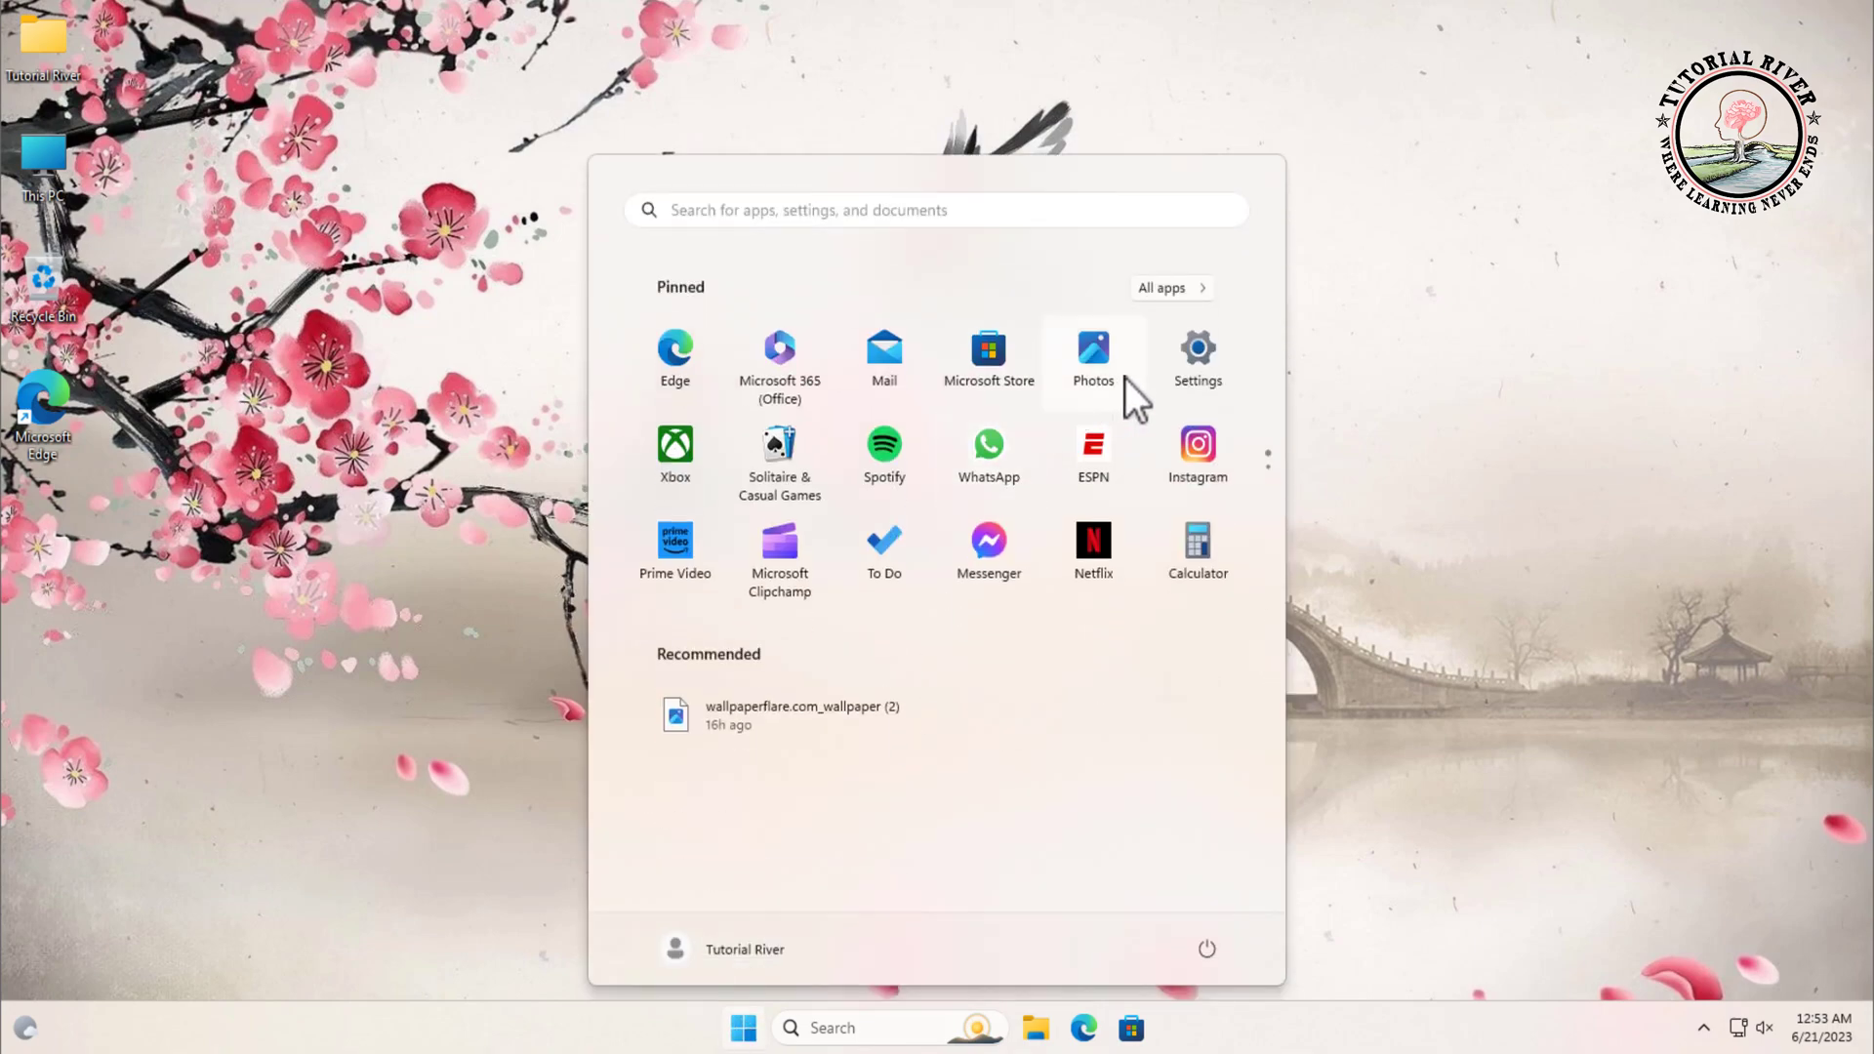
pyautogui.click(1179, 378)
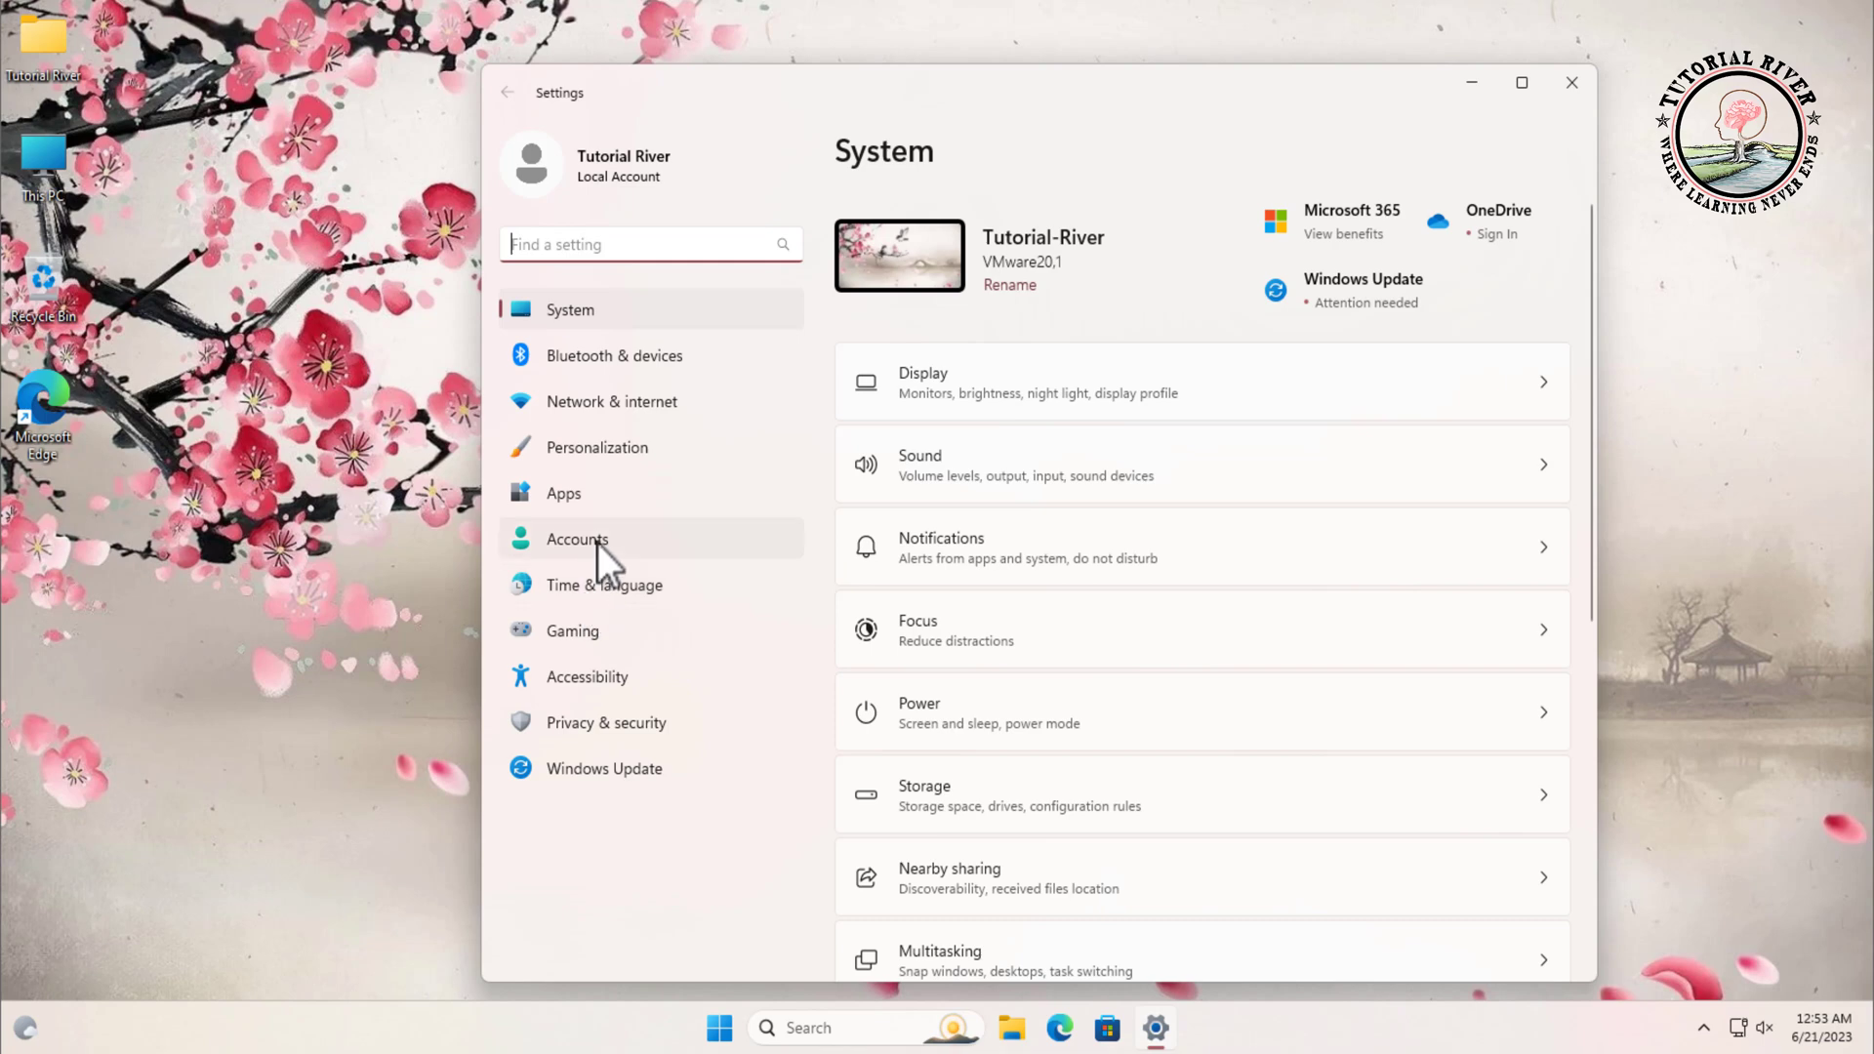
pyautogui.click(625, 545)
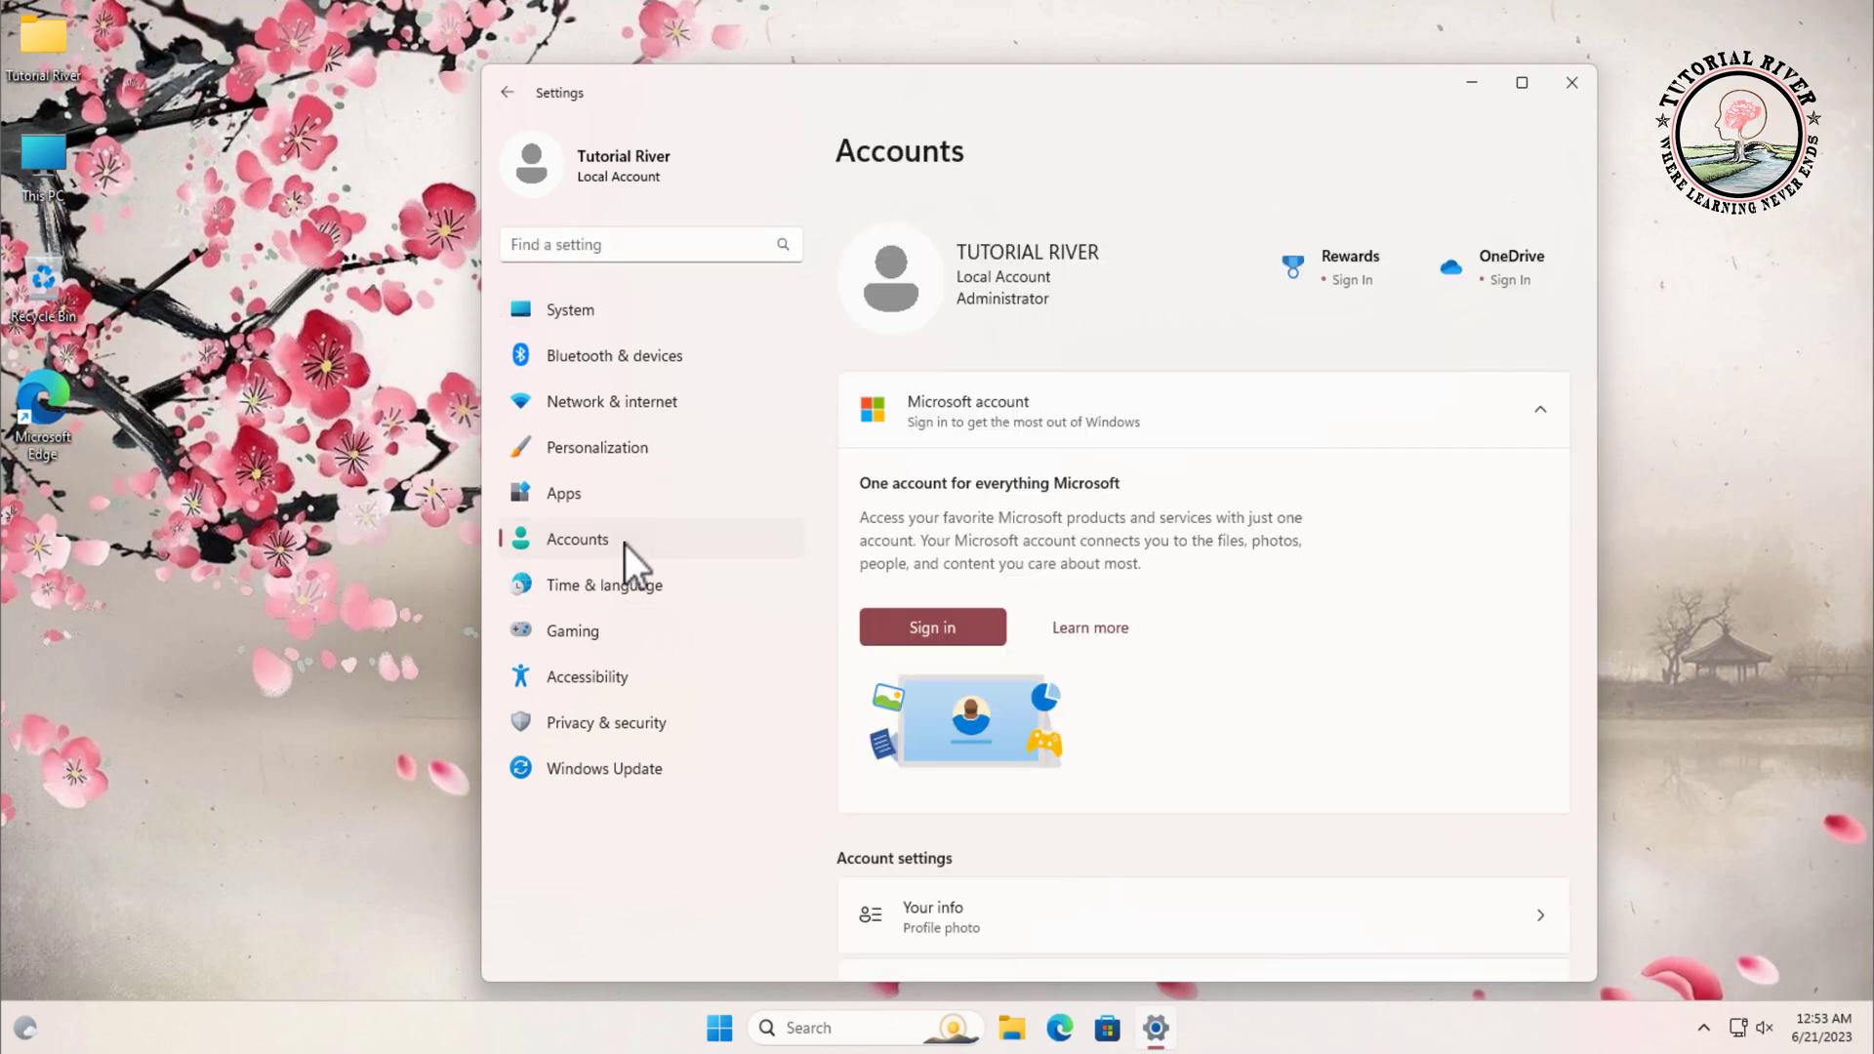
pyautogui.click(1338, 440)
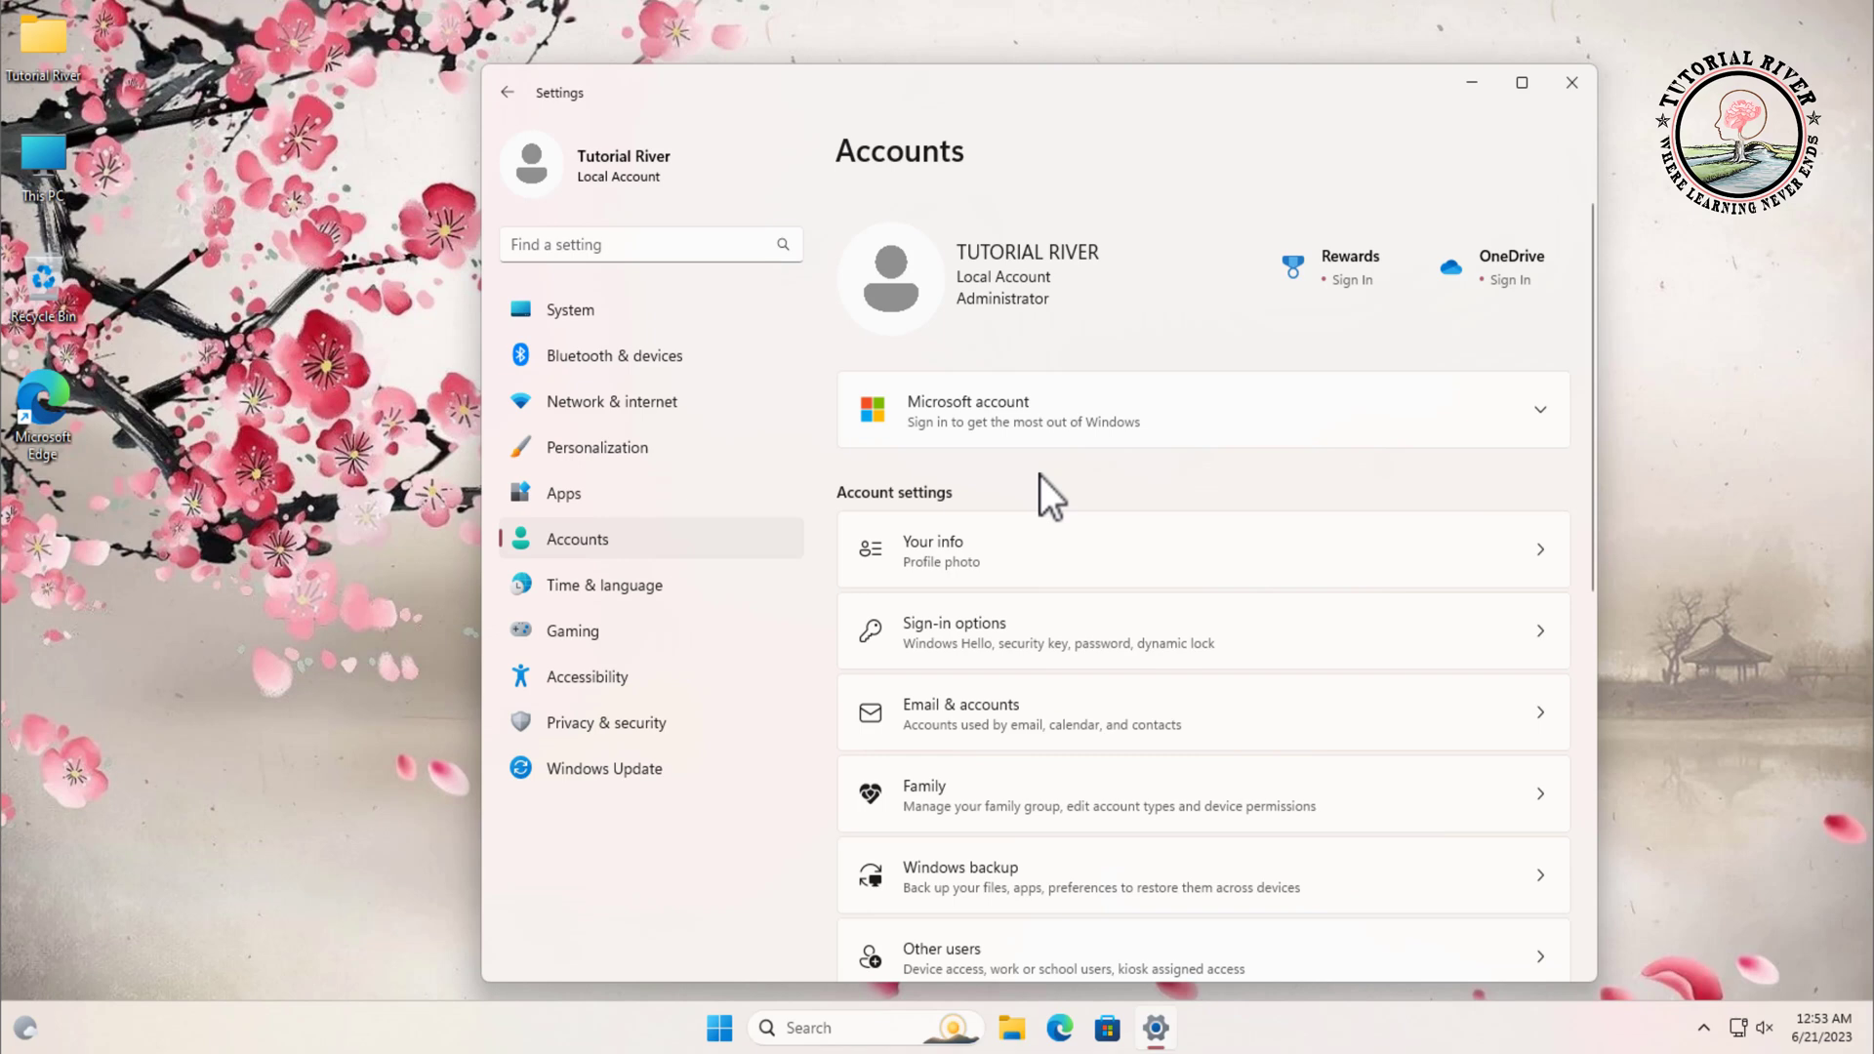
pyautogui.scroll(-2, 1040, 475)
pyautogui.scroll(-2, 1040, 475)
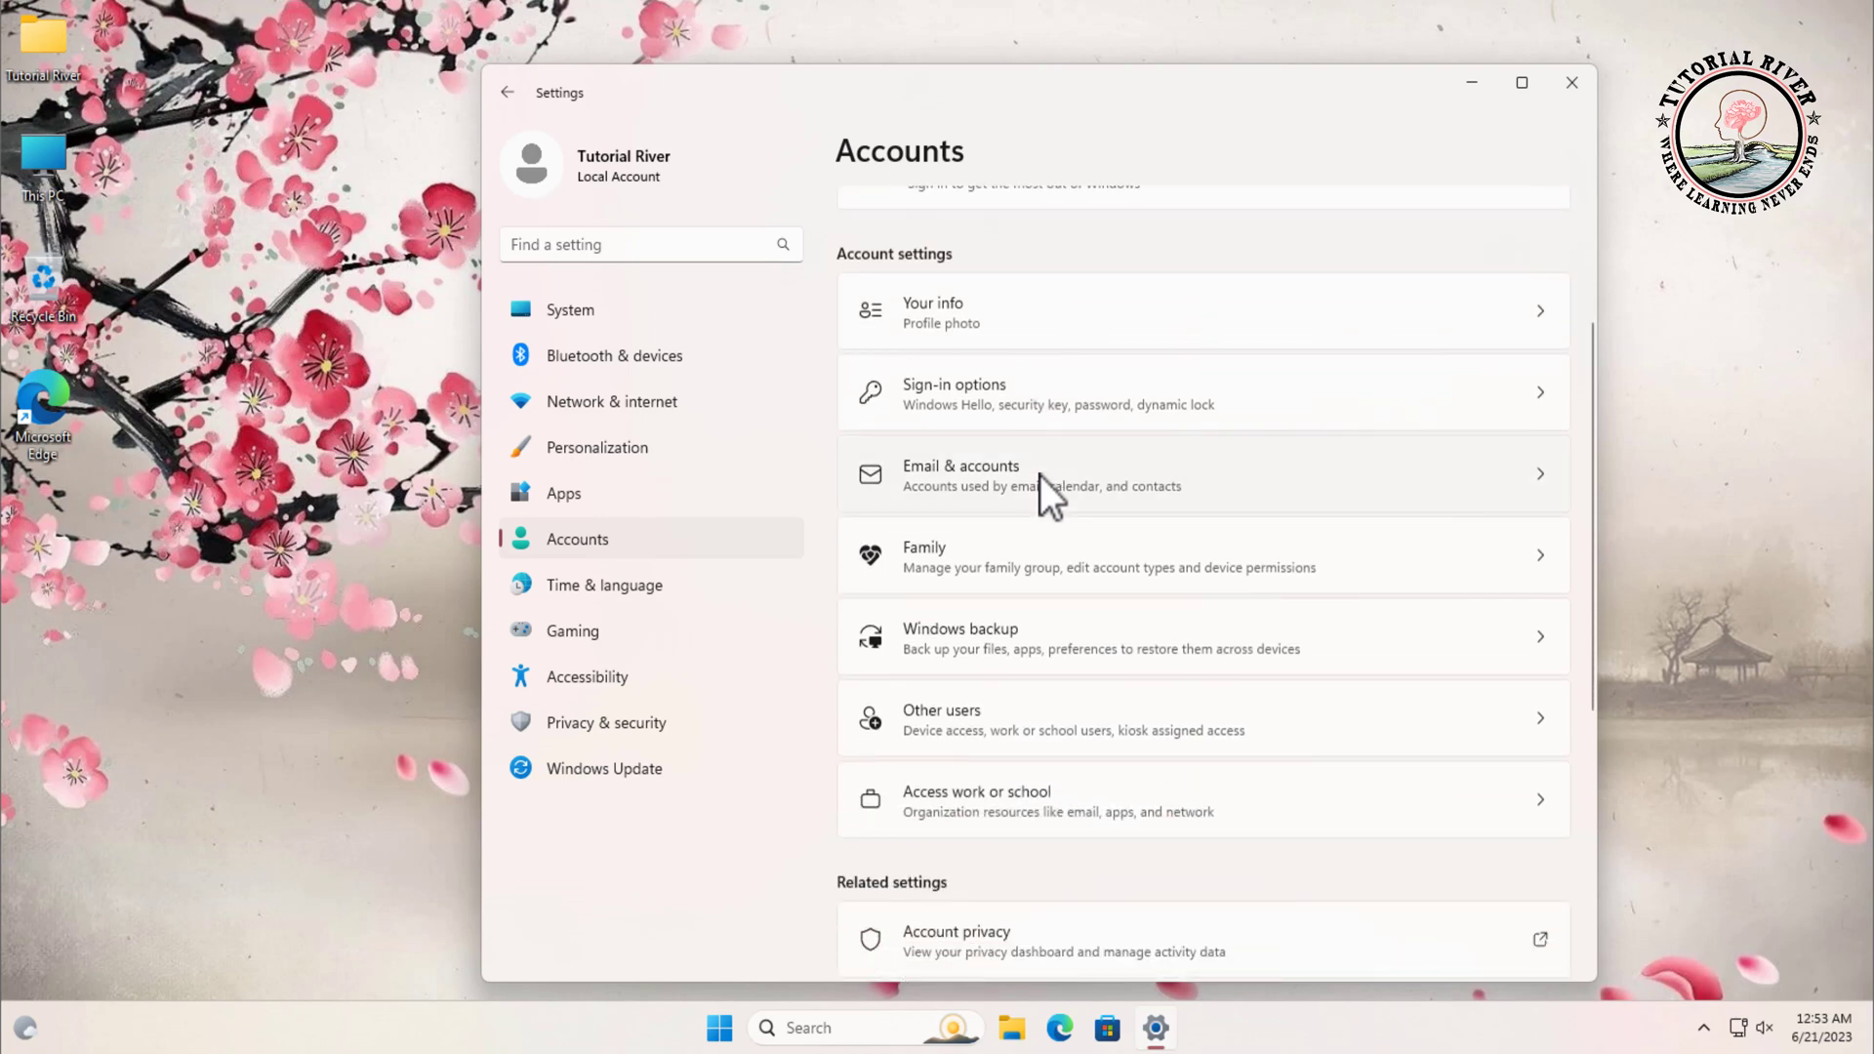
# - Go to Sign-in options and expand the Password sign-in method
pyautogui.click(1028, 413)
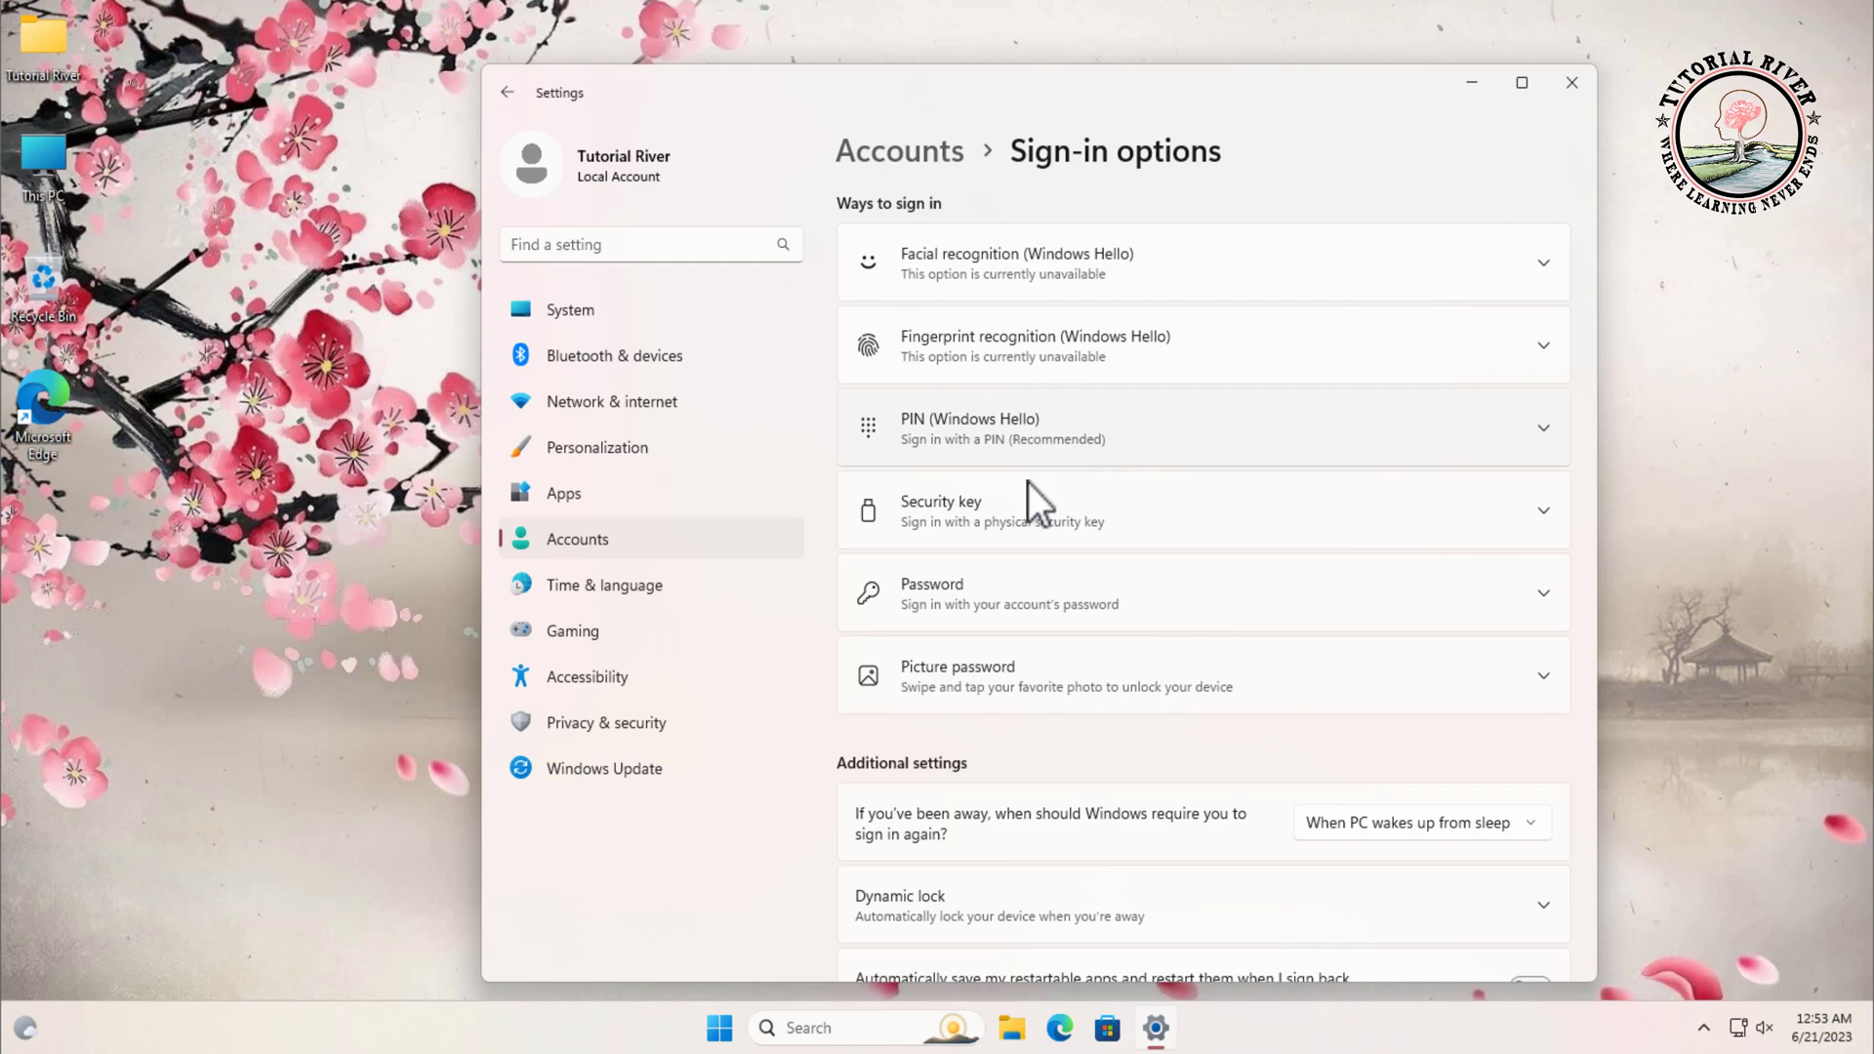
pyautogui.click(1032, 590)
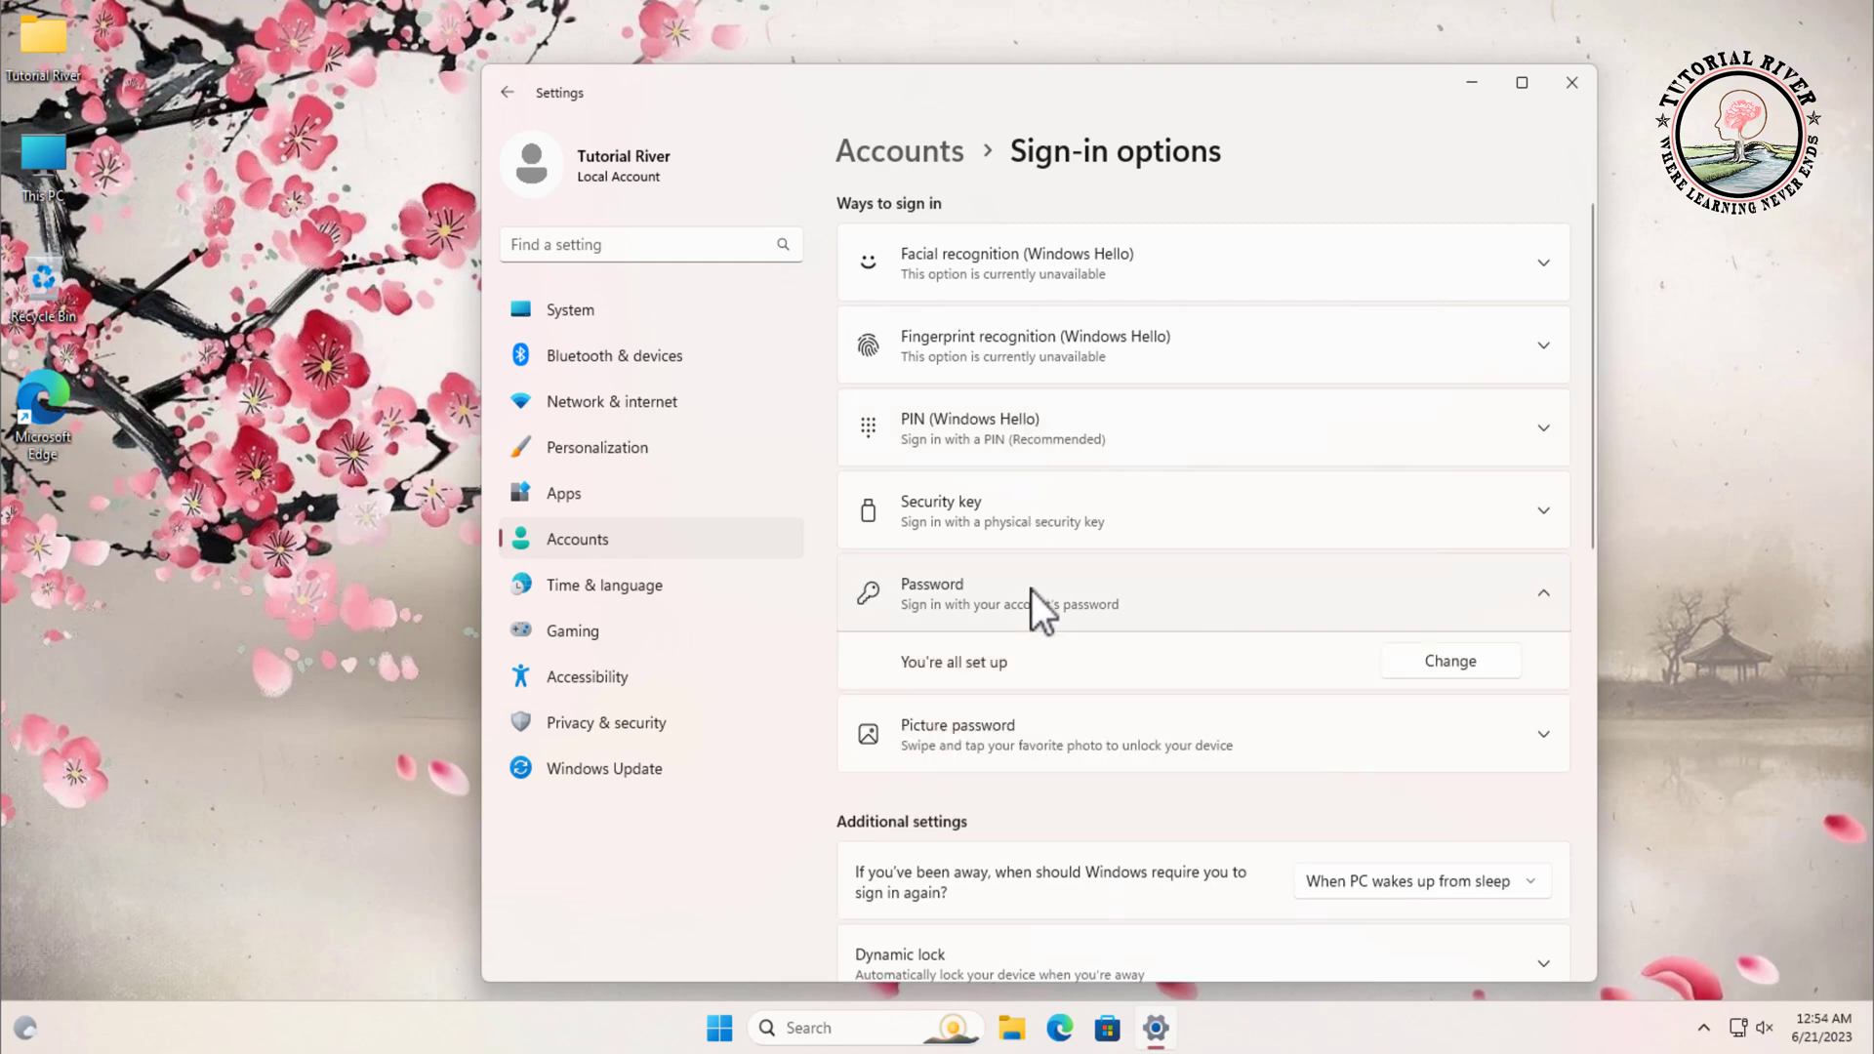
# - Change the password: confirm the current one and leave the new password fields blank
pyautogui.click(1470, 675)
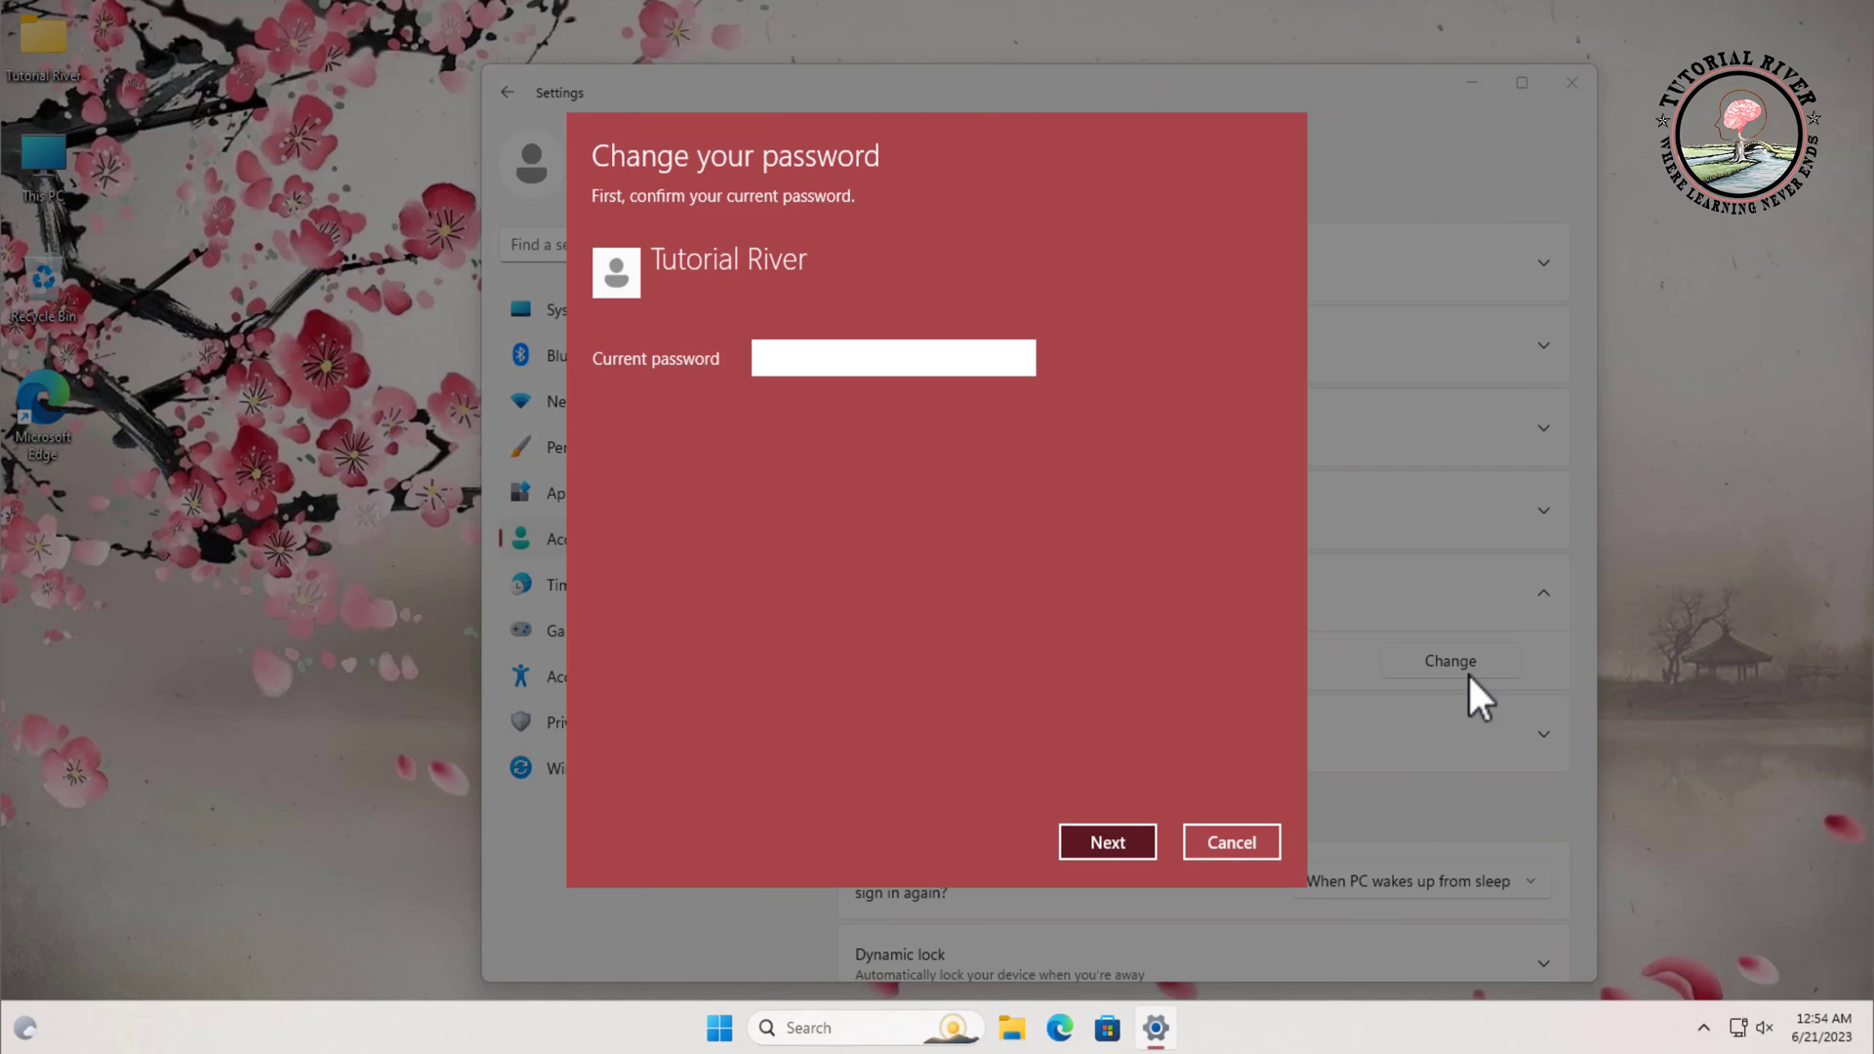
pyautogui.write('12')
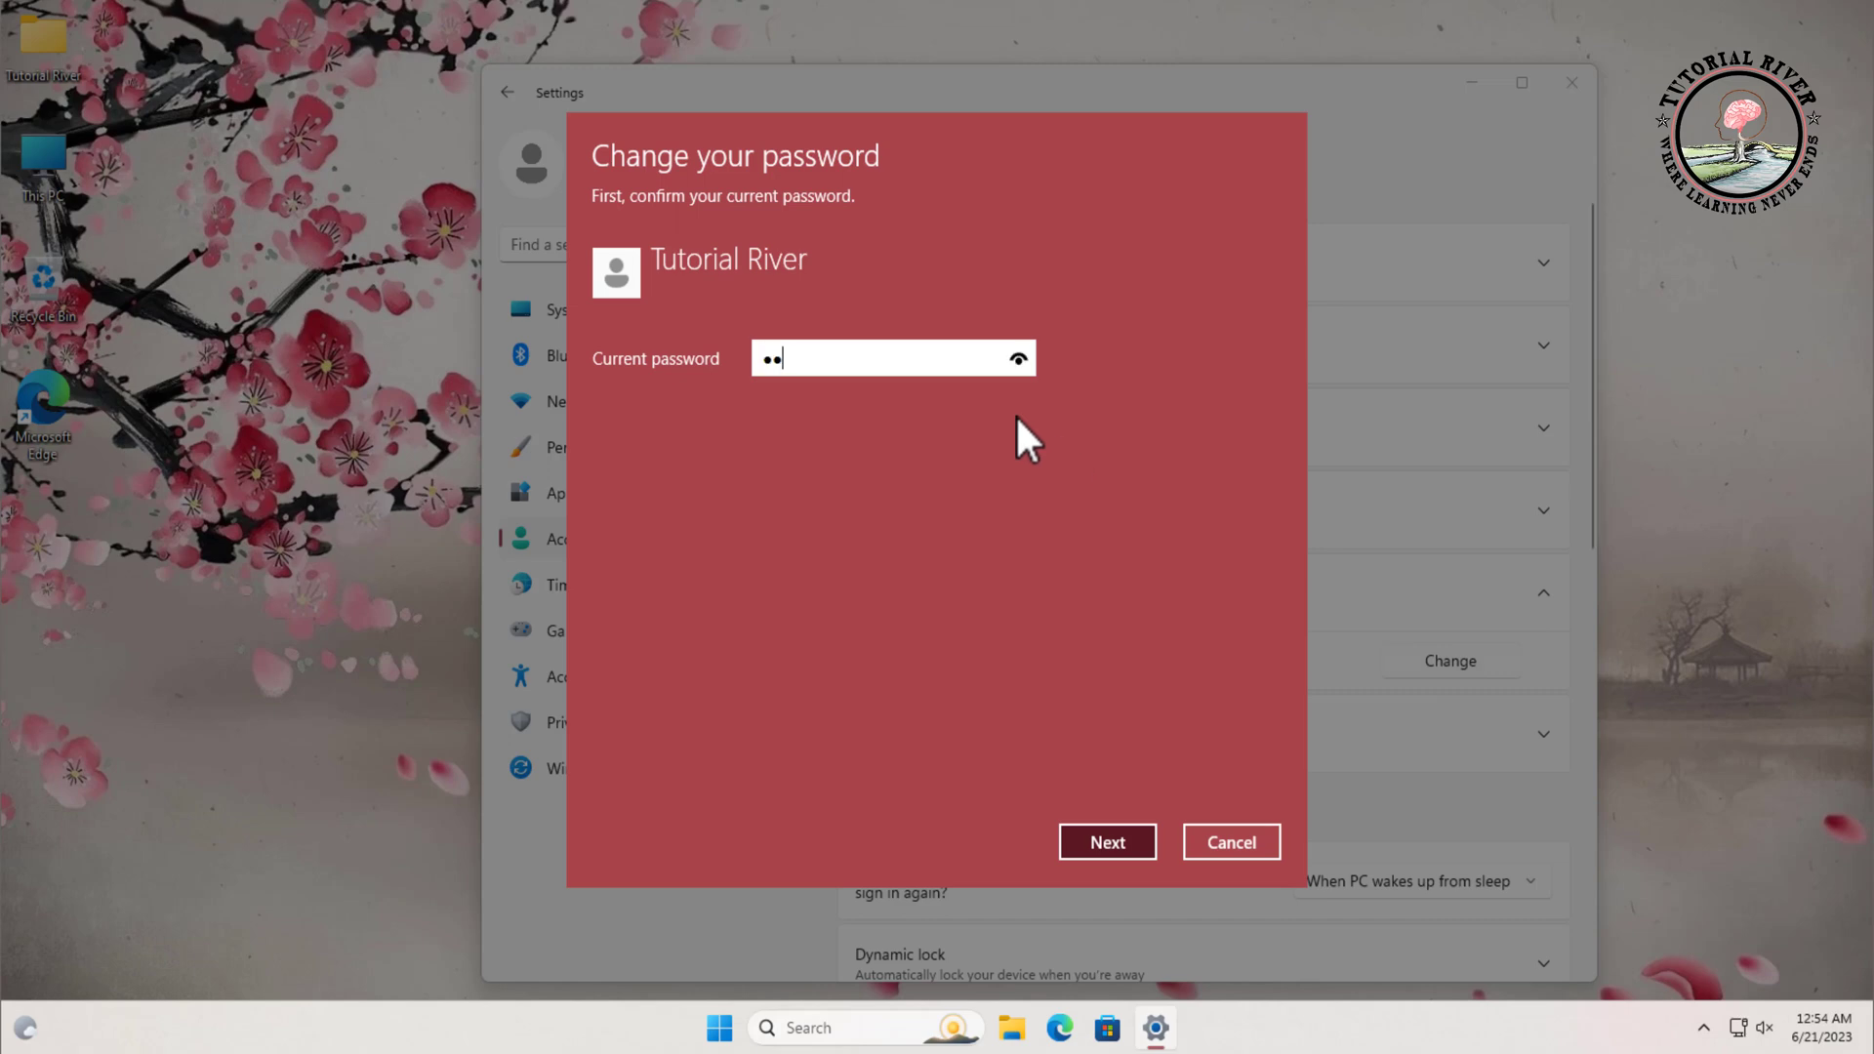
pyautogui.write('345')
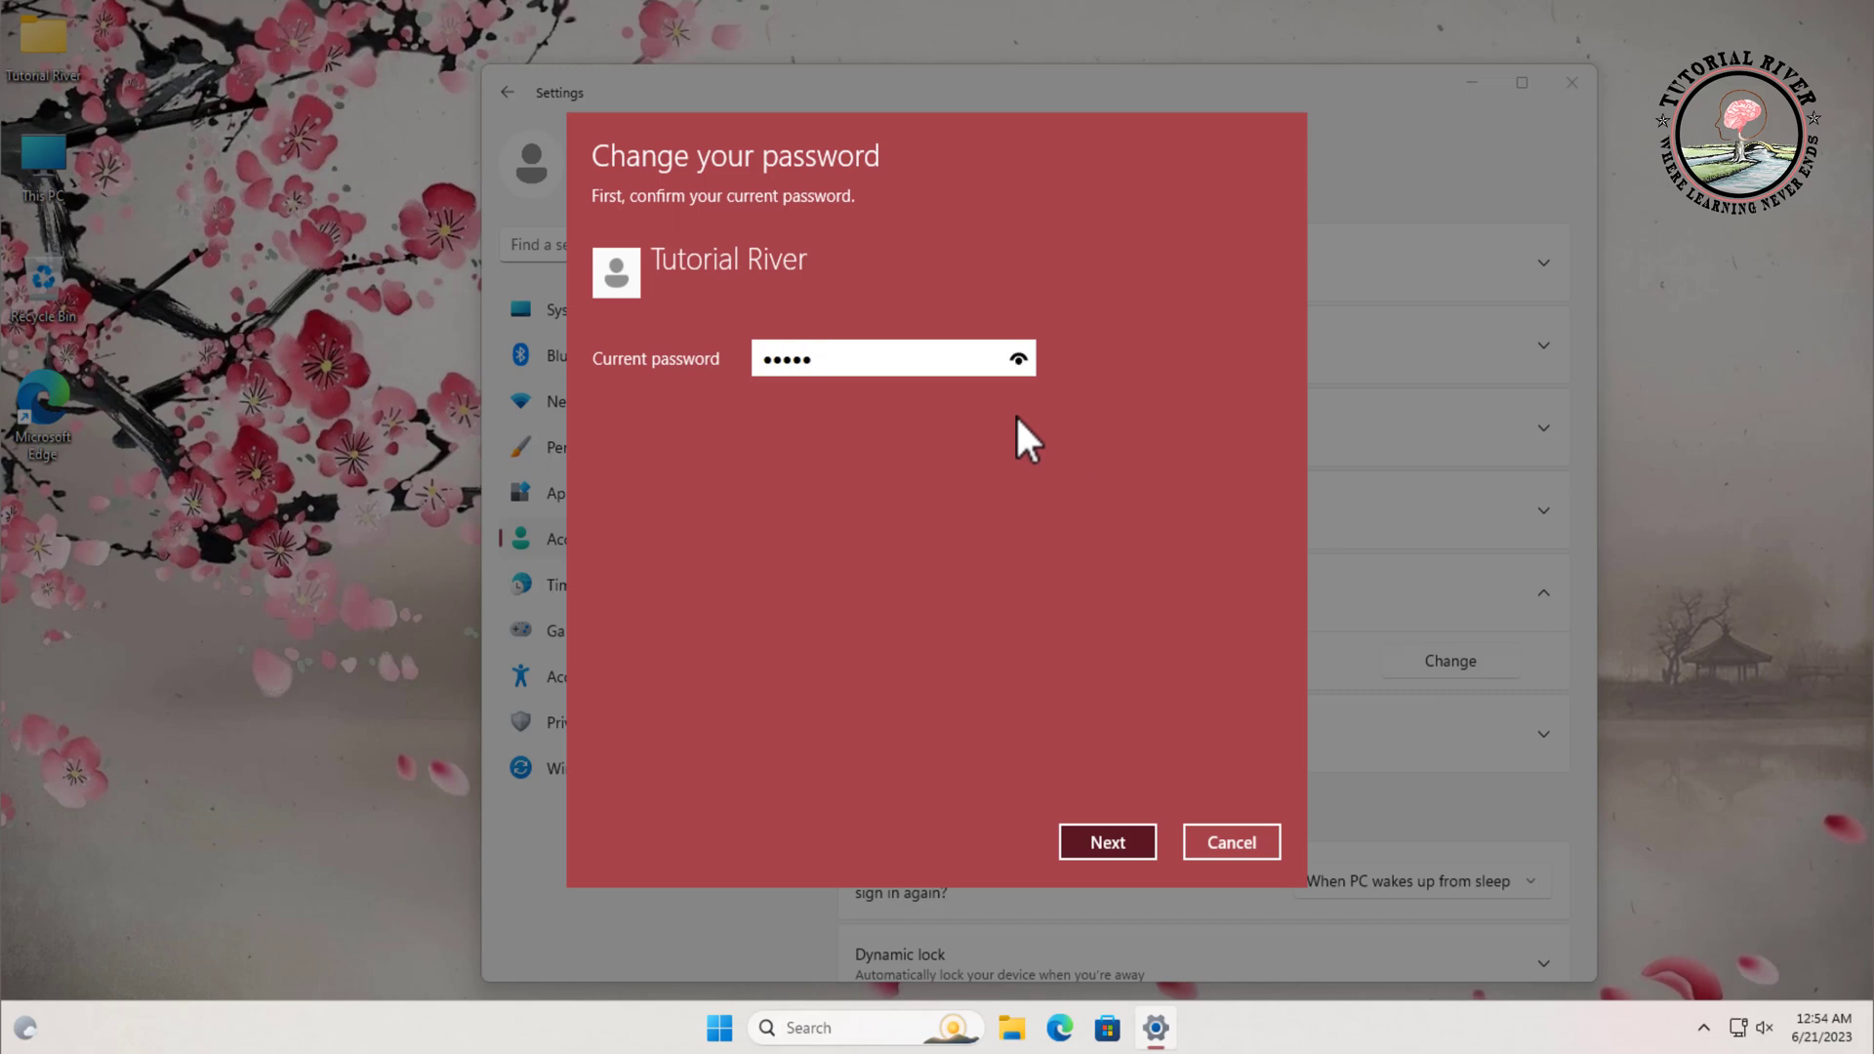
pyautogui.click(1101, 846)
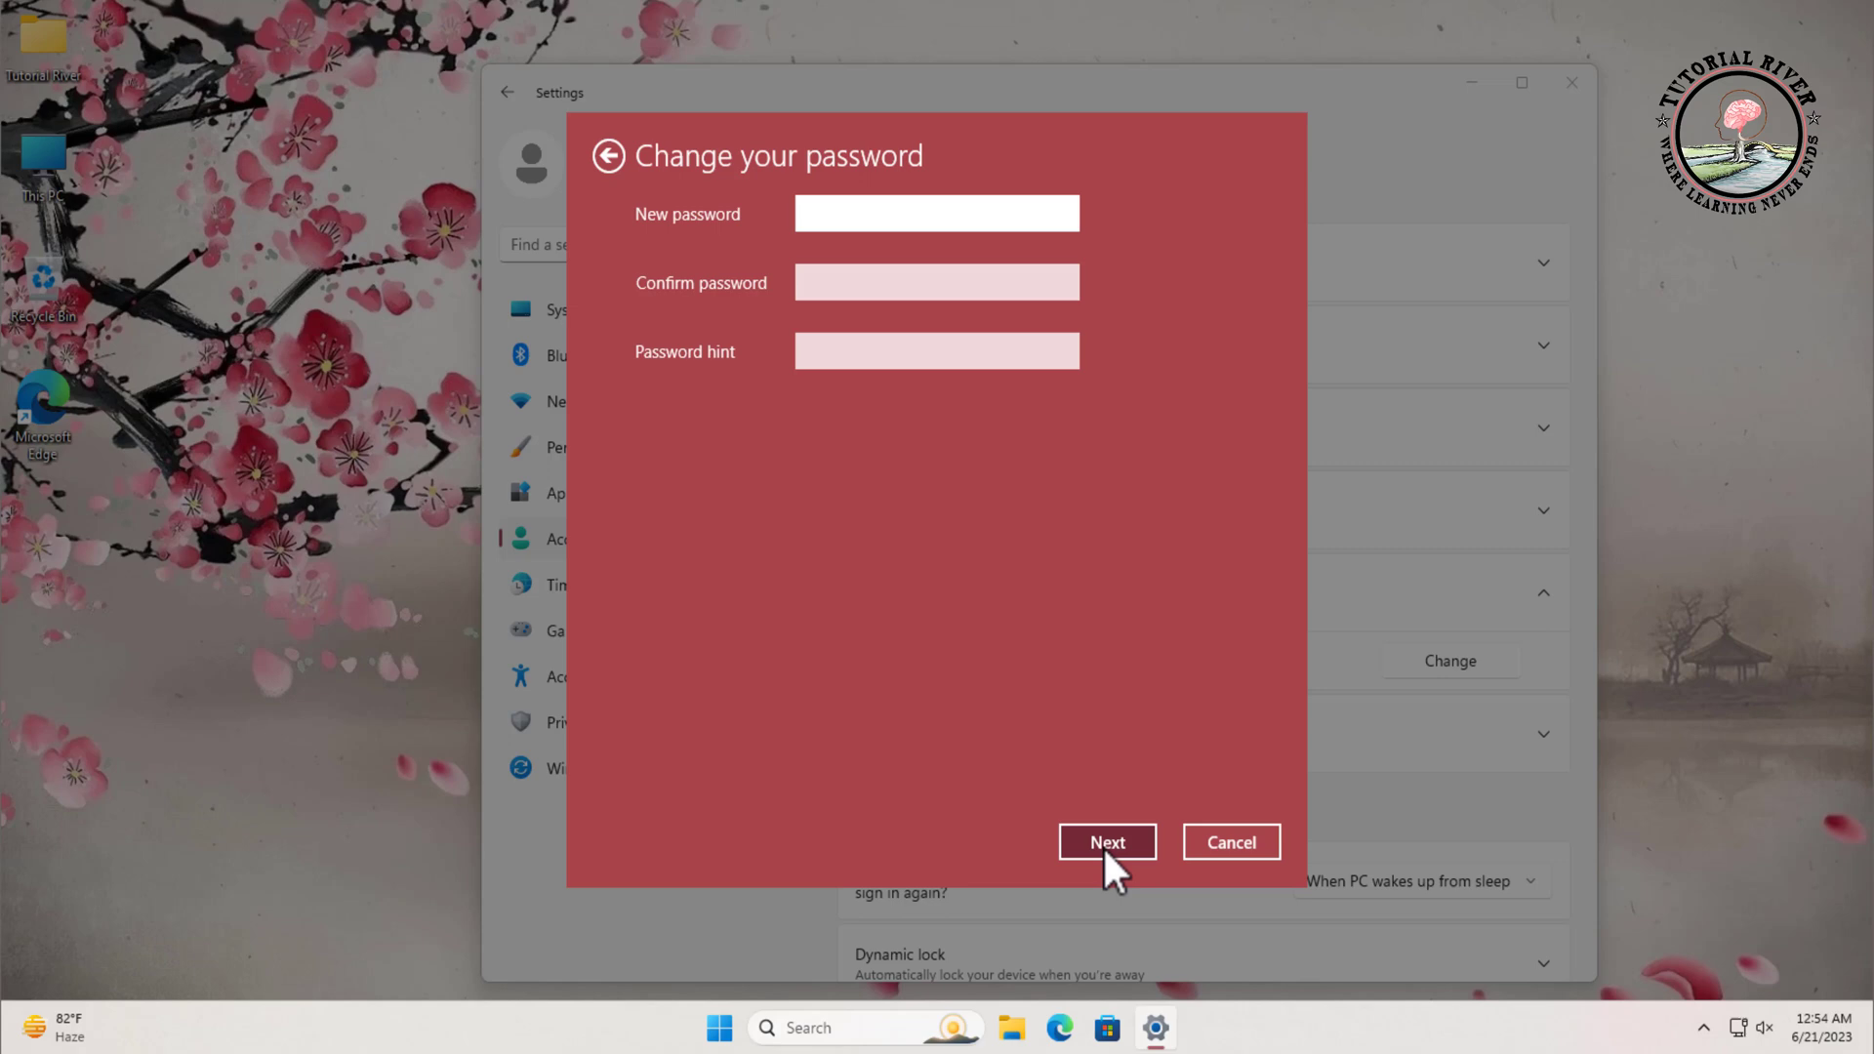
pyautogui.click(1103, 845)
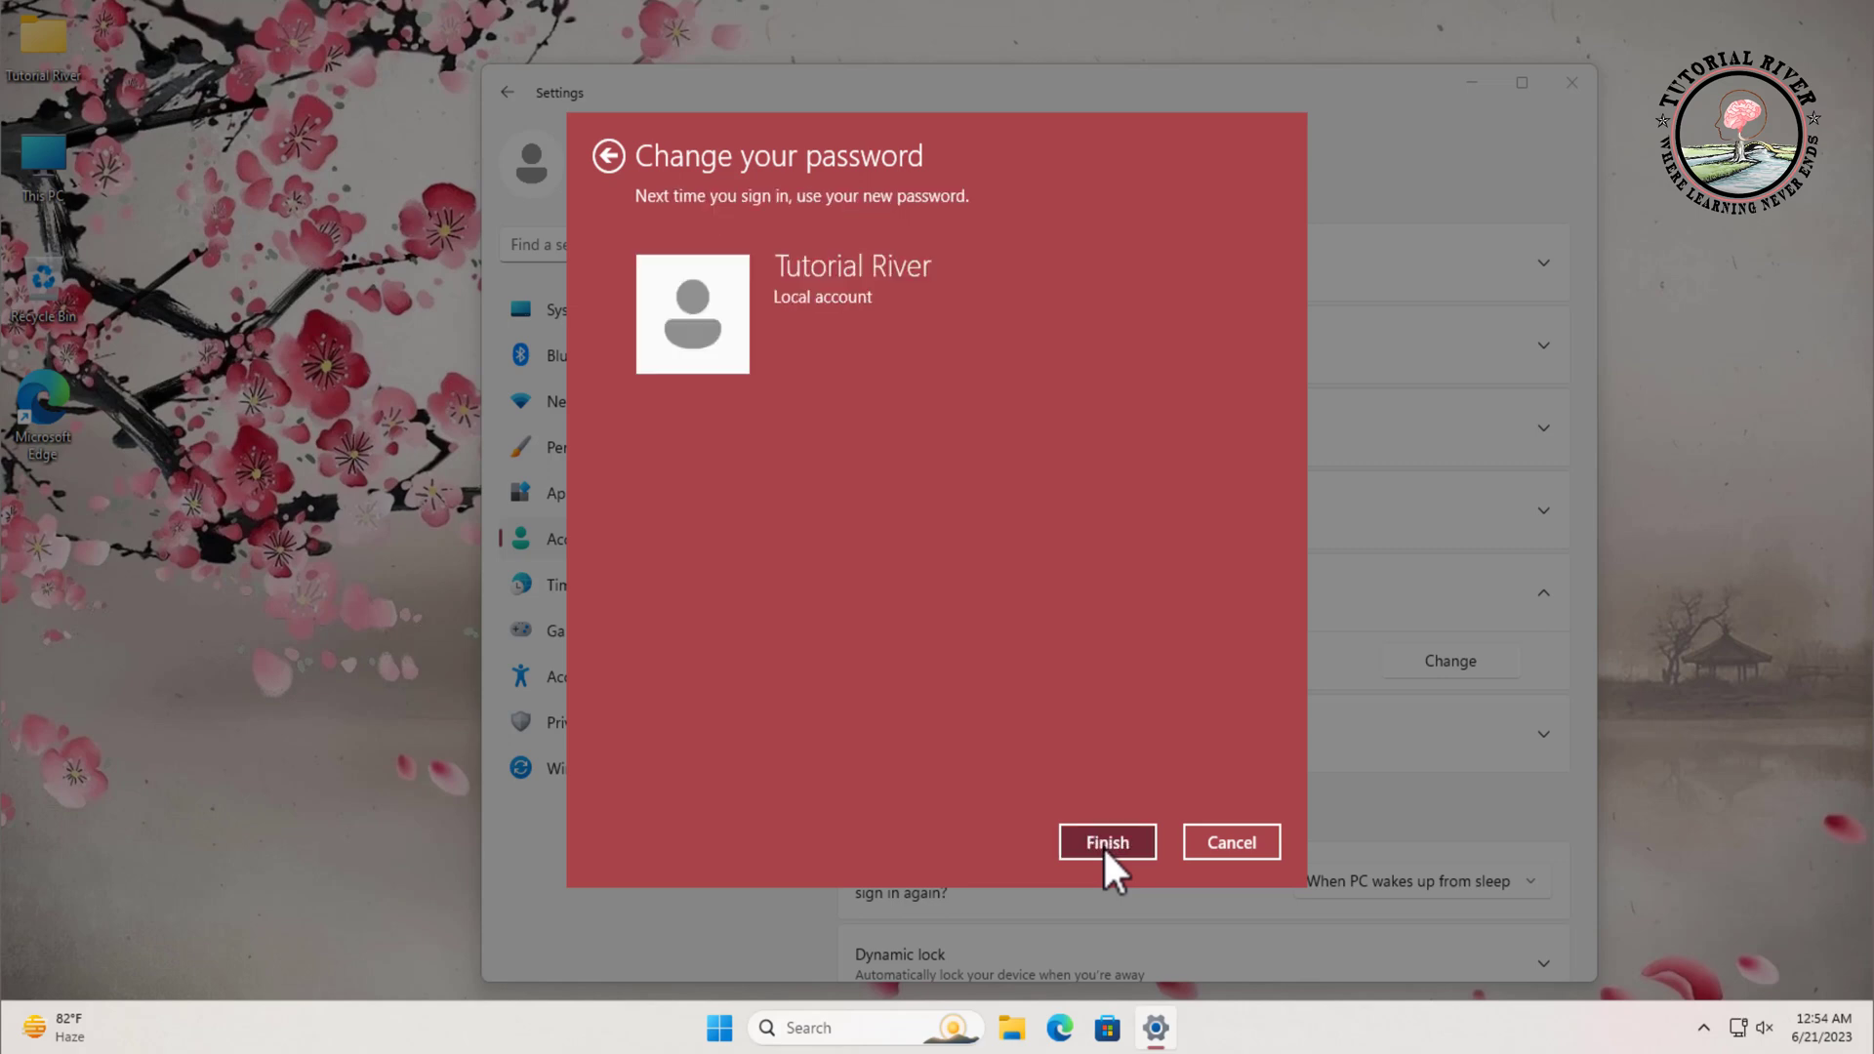
# - Finish so Password offers 'Add', then restart the PC from Start > Power
pyautogui.click(1103, 844)
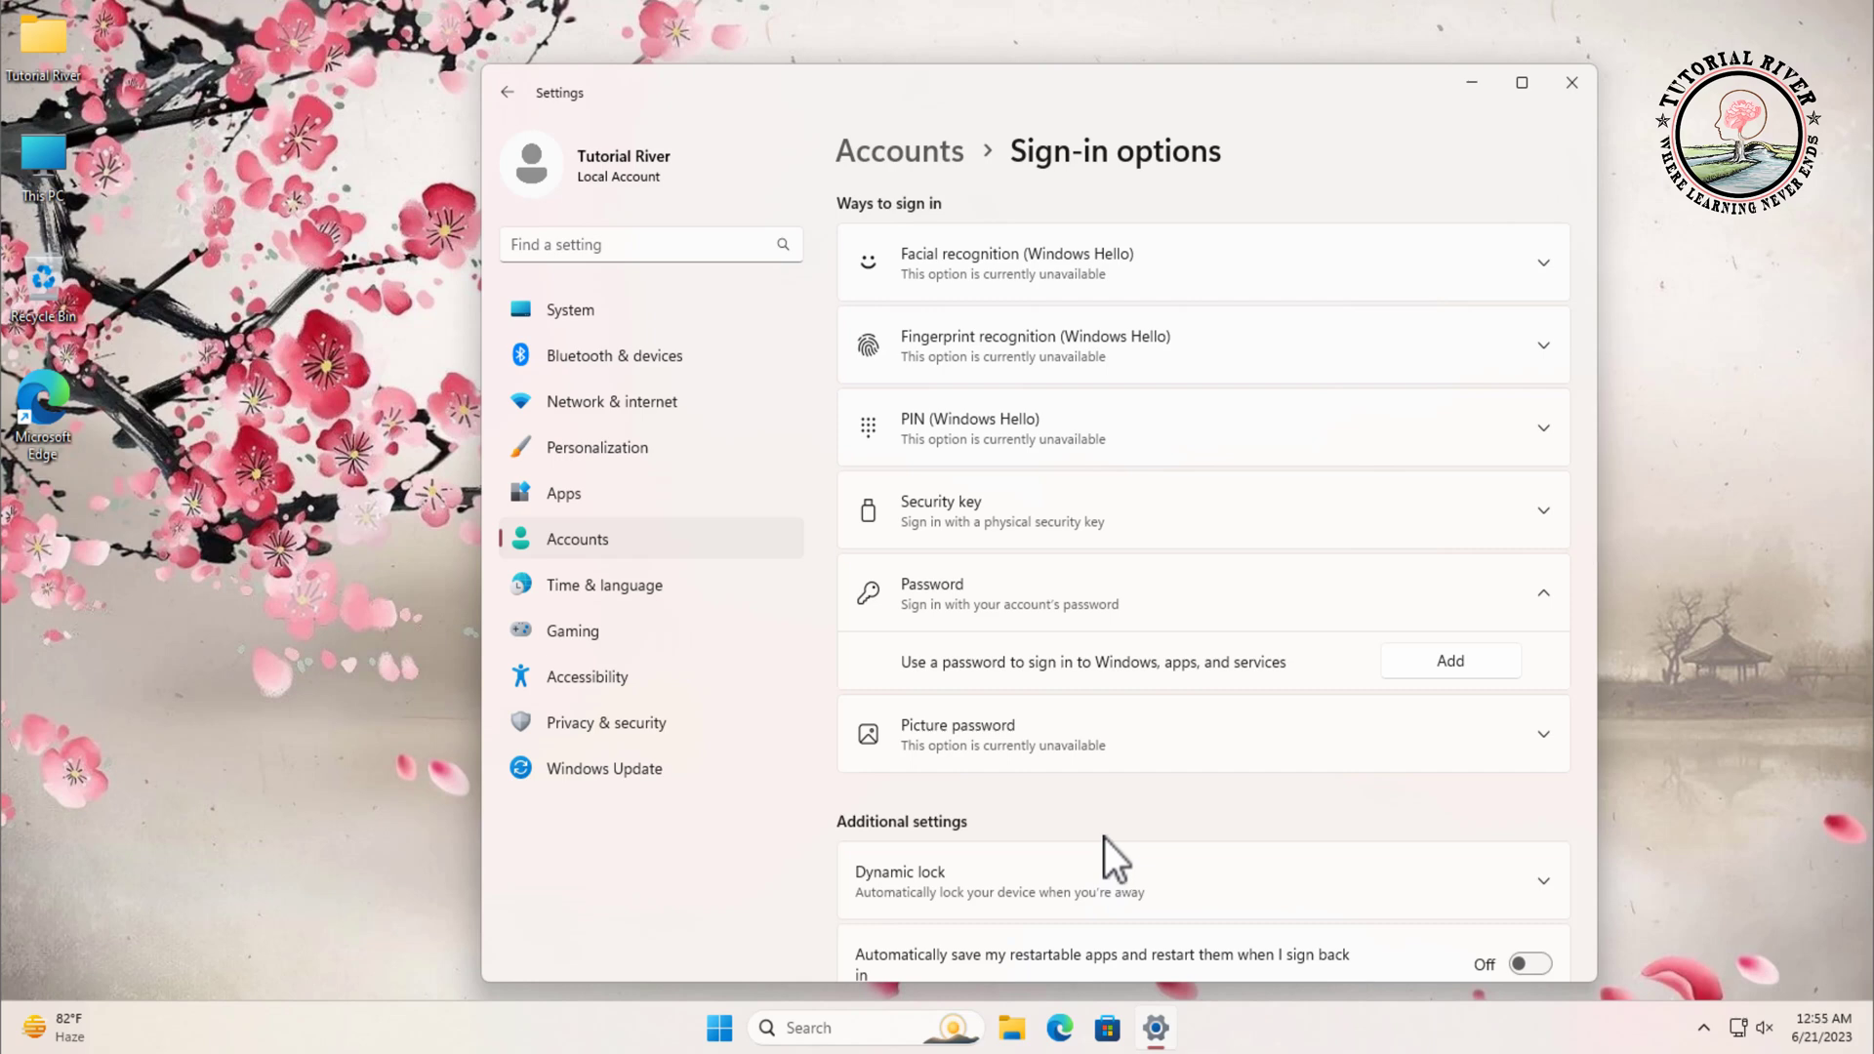
pyautogui.click(720, 1026)
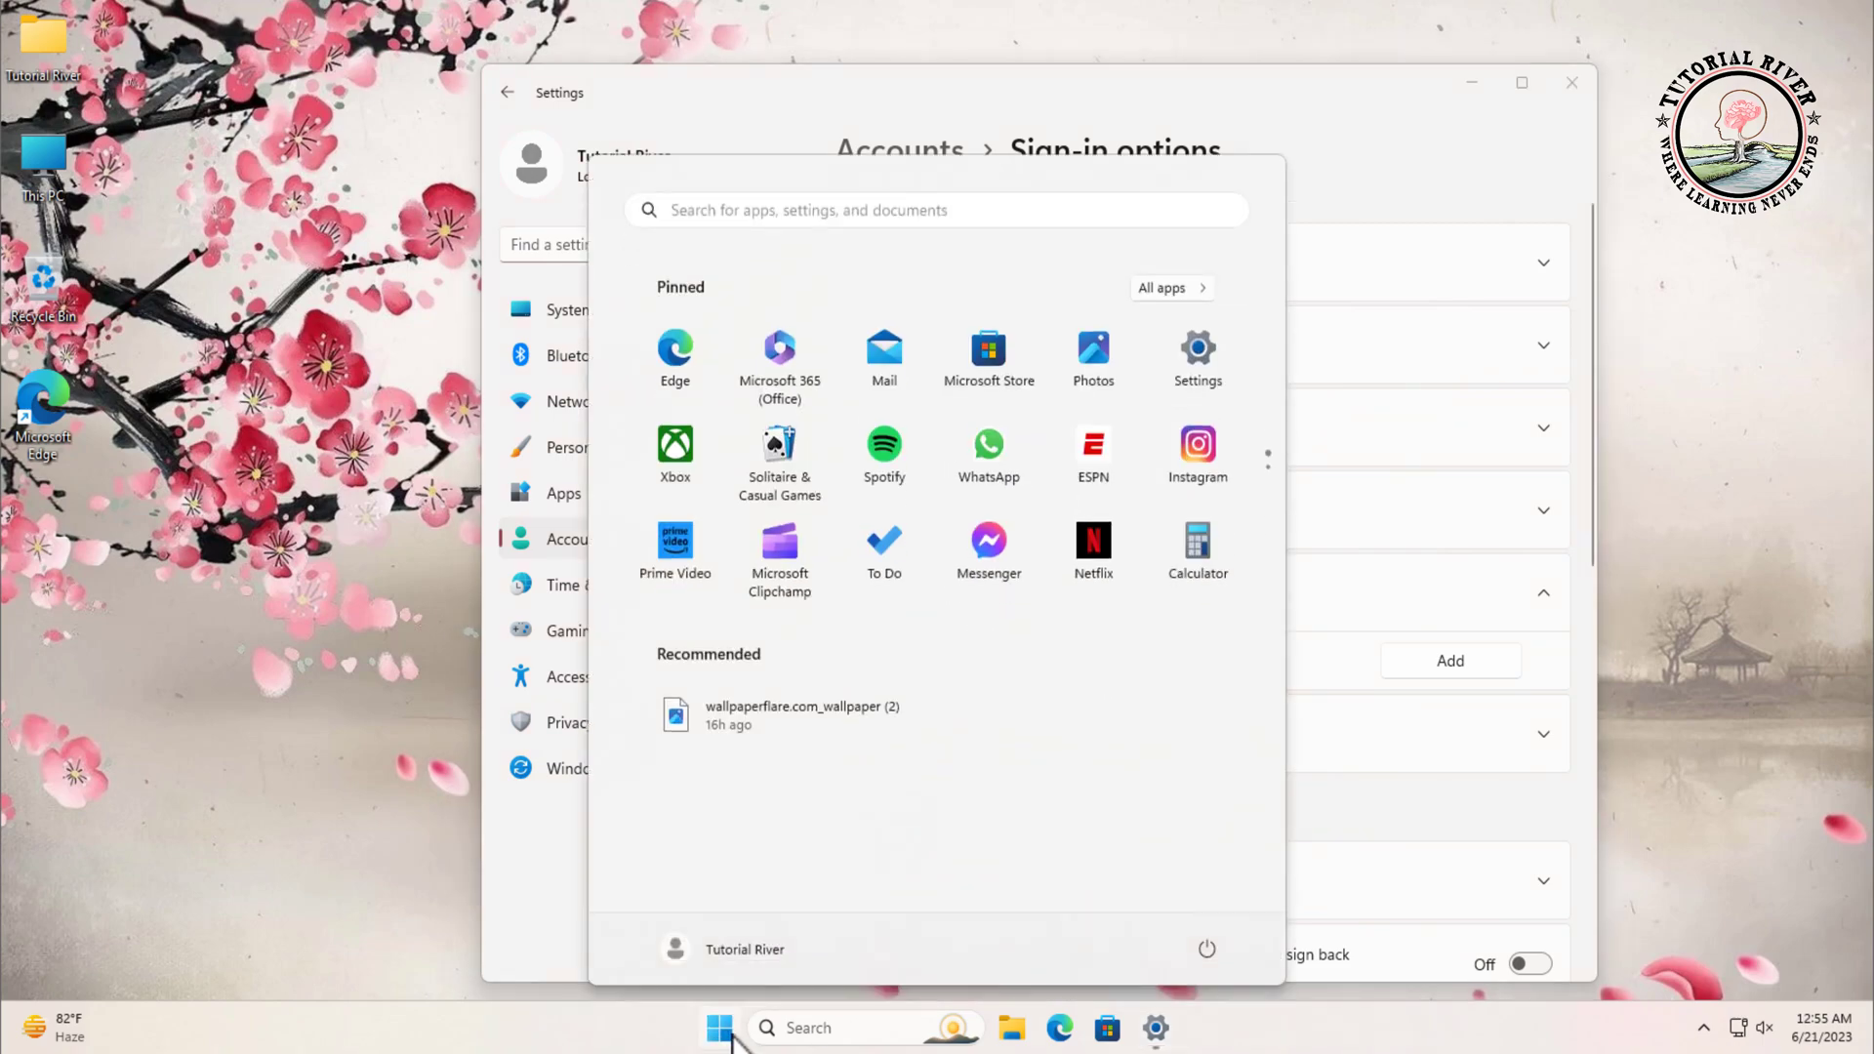
pyautogui.click(1224, 938)
pyautogui.click(1225, 901)
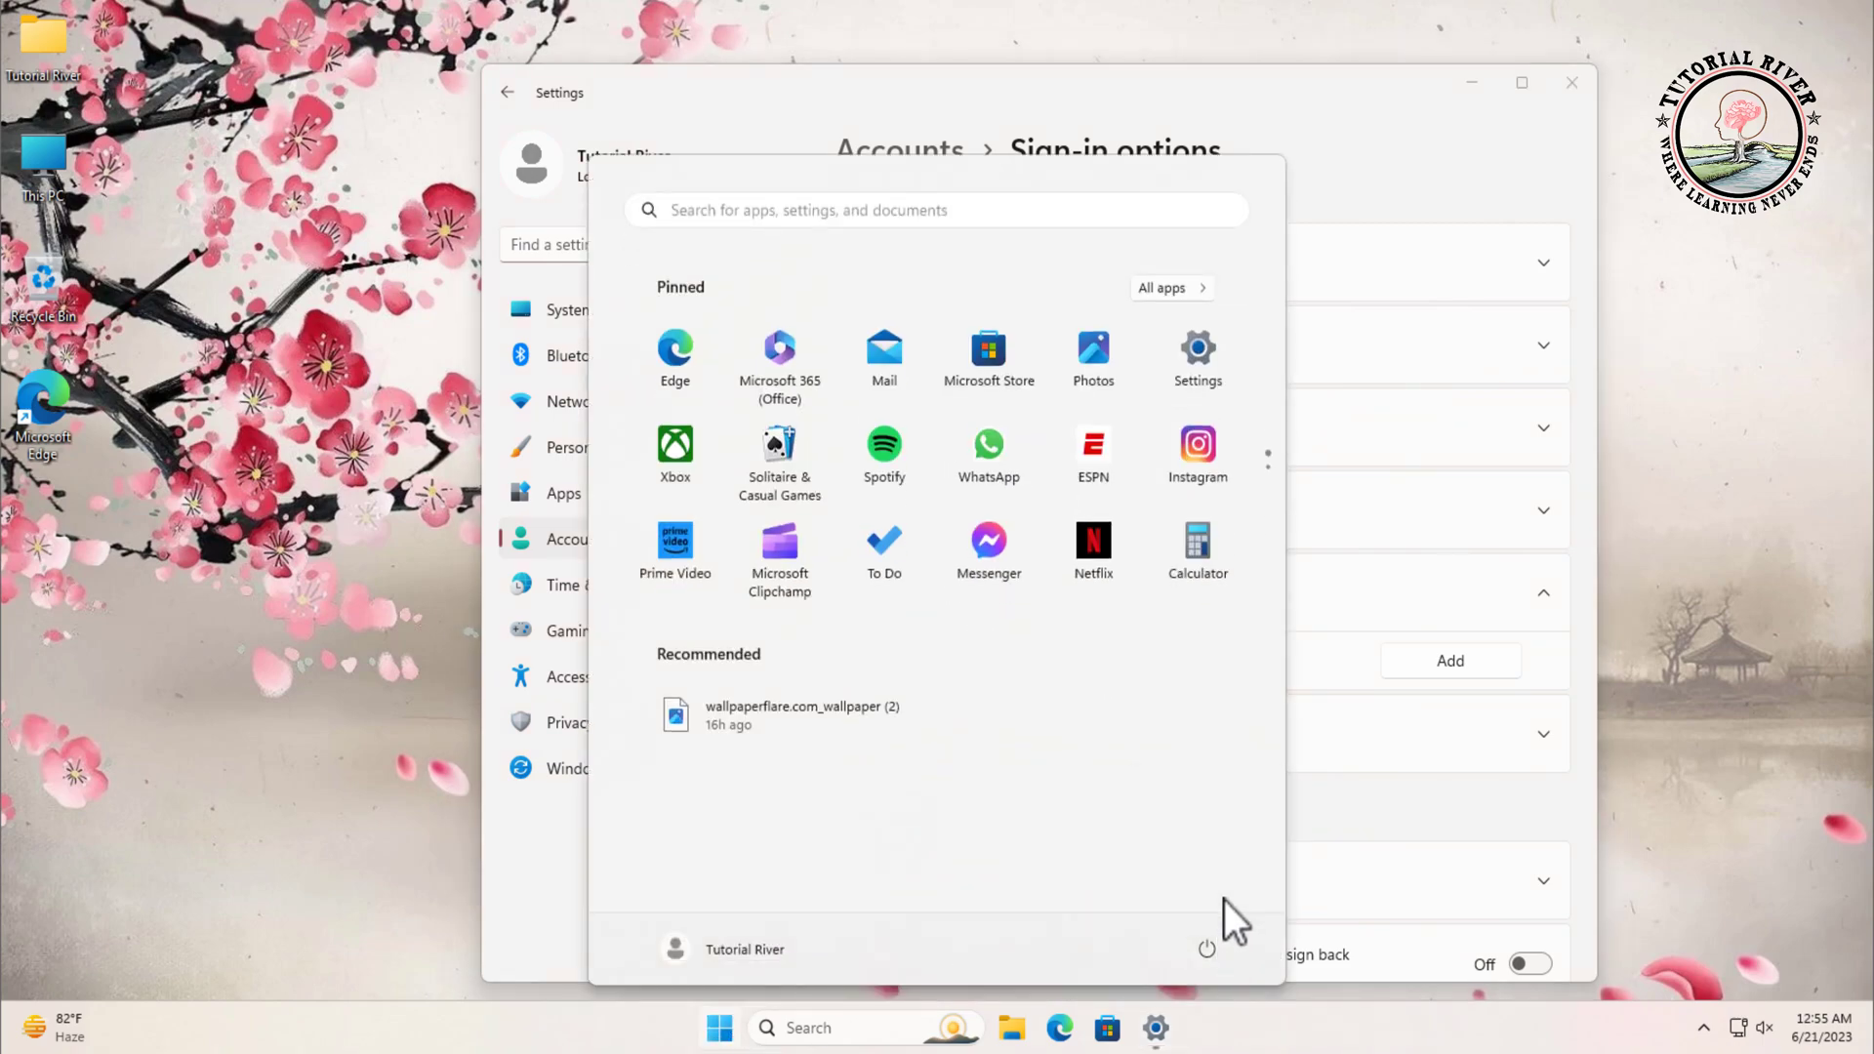